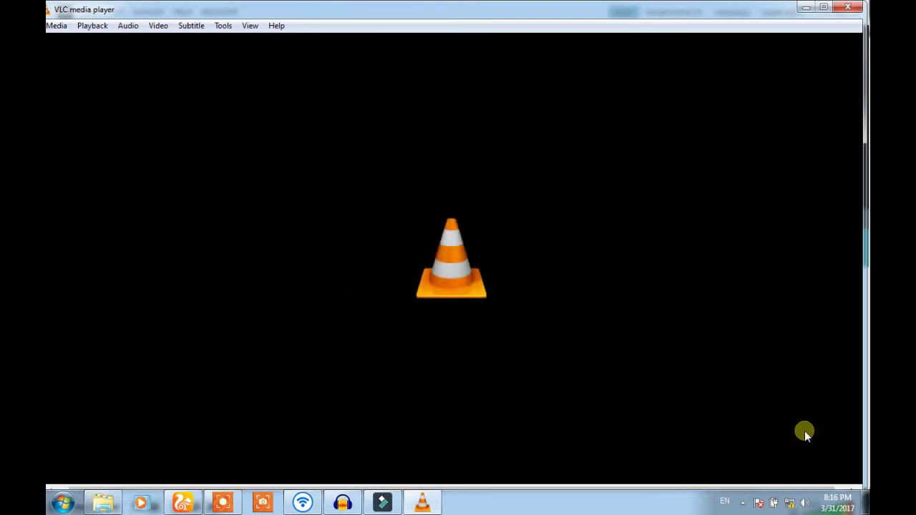
# - Close the idle VLC player and bring the Intro media folder to the front
pyautogui.click(848, 7)
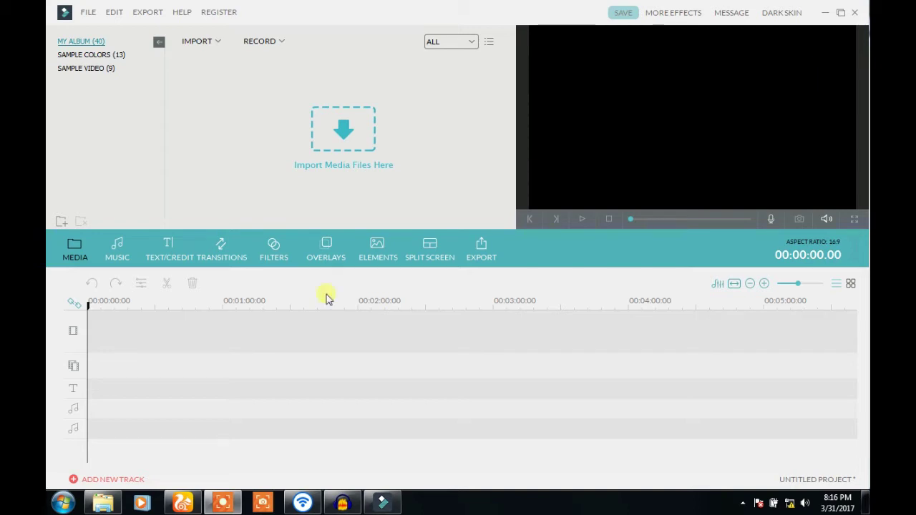
pyautogui.click(114, 506)
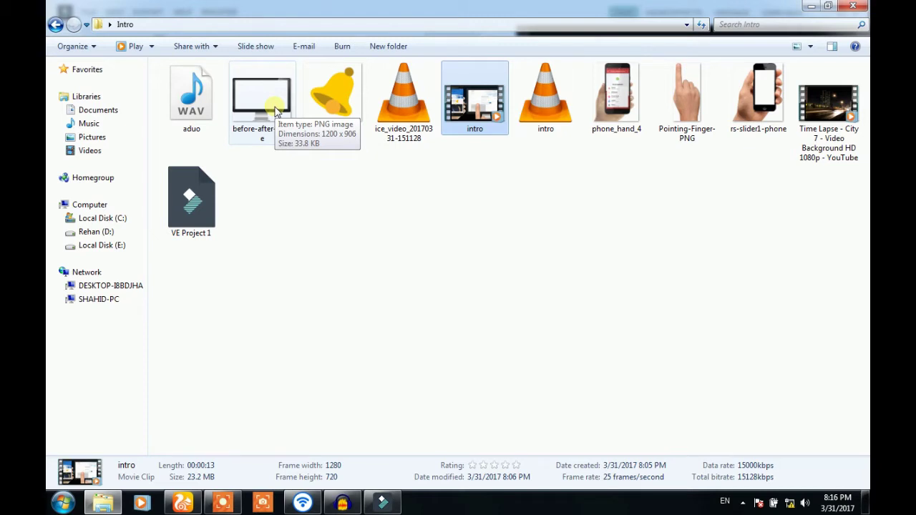
# - Preview phone_hand_4.png using its right-click Preview option
pyautogui.rightClick(620, 100)
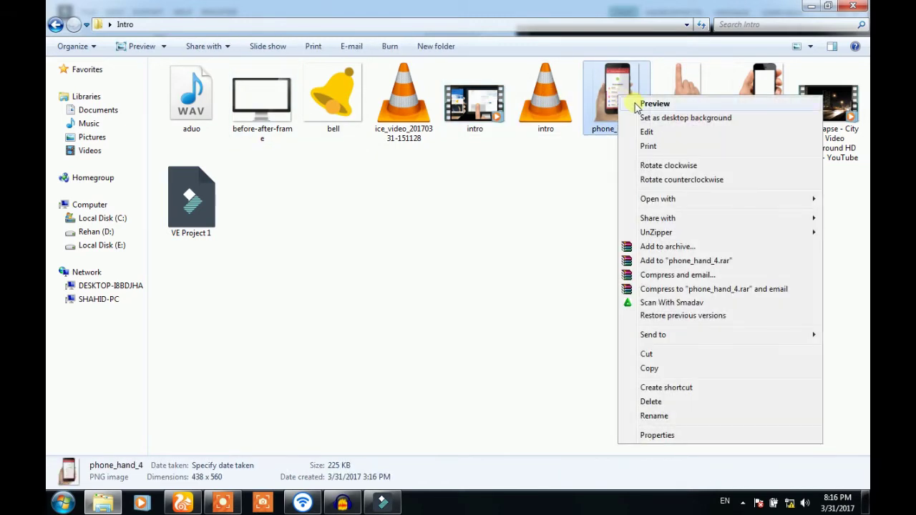
pyautogui.click(636, 104)
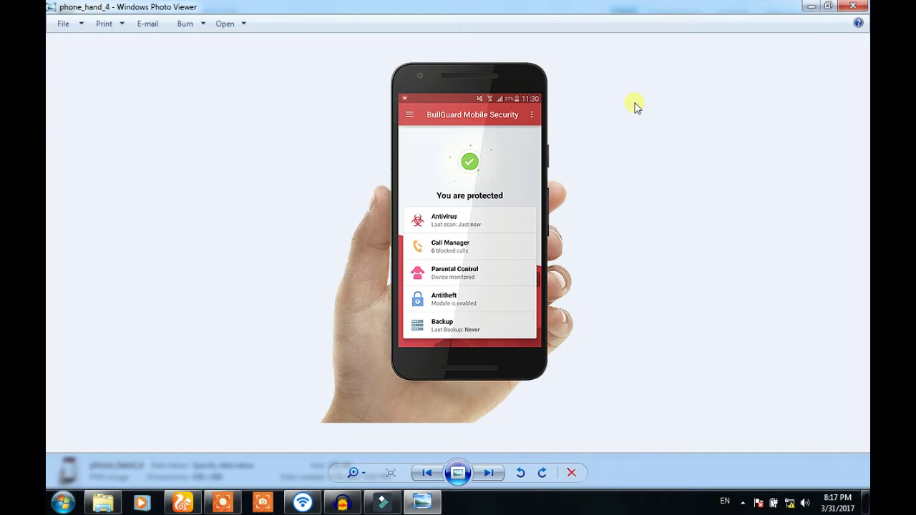
# - Advance past Pointing-Finger-PNG to the rs-slider1-phone image
pyautogui.press('Right')
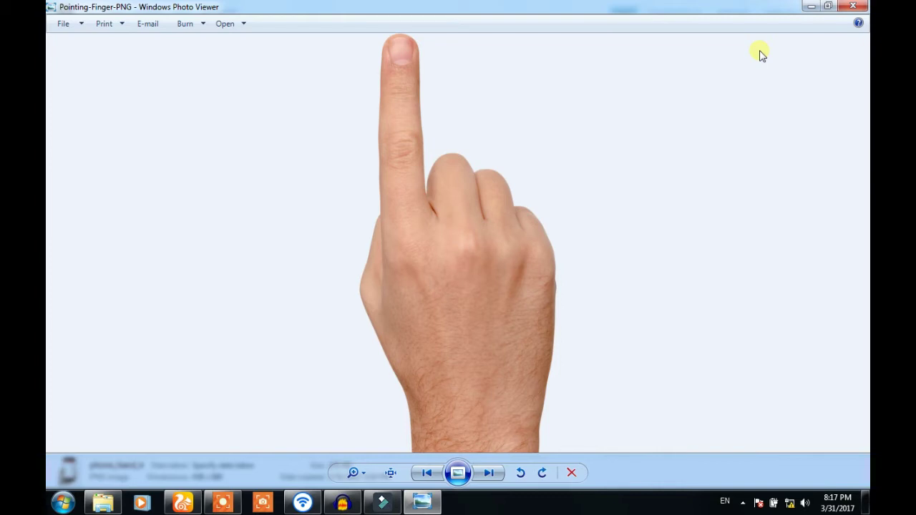
pyautogui.press('Right')
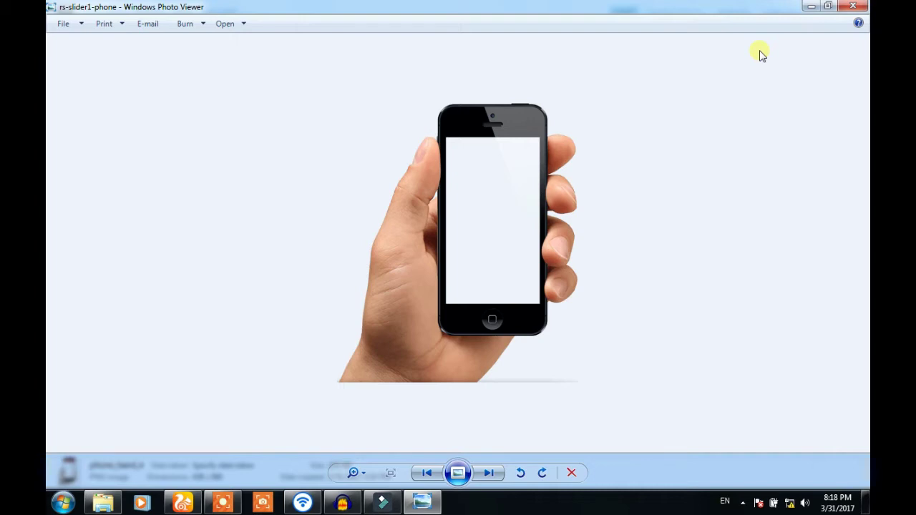
# - View the before-after-frame, bell and phone_hand_4 images, then close Photo Viewer
pyautogui.press('Left')
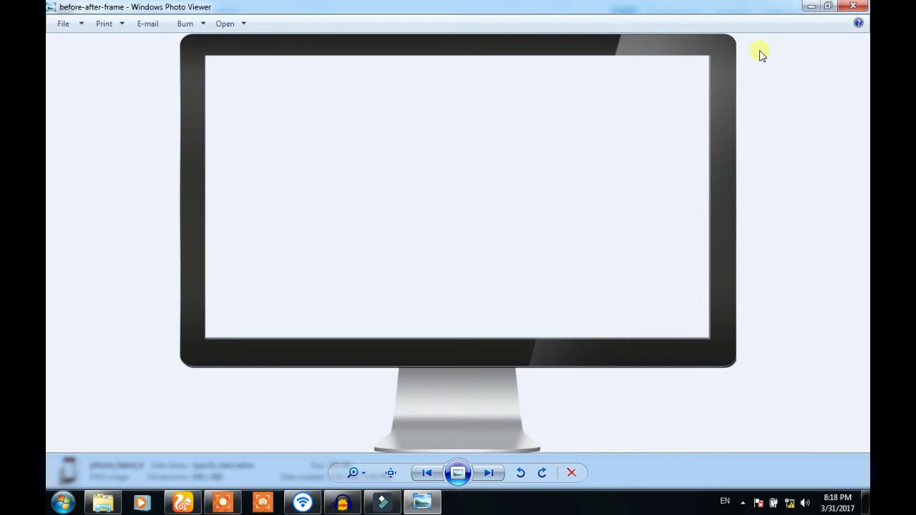
pyautogui.press('Left')
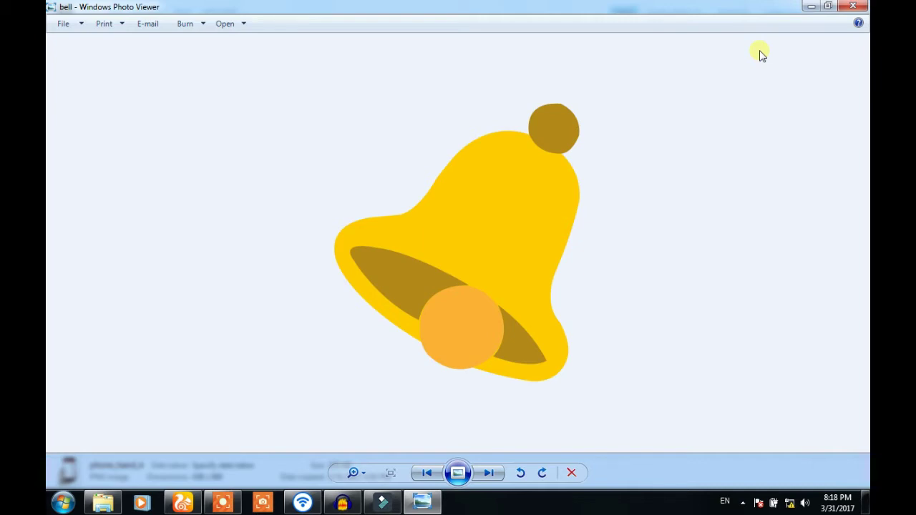
pyautogui.press('Right')
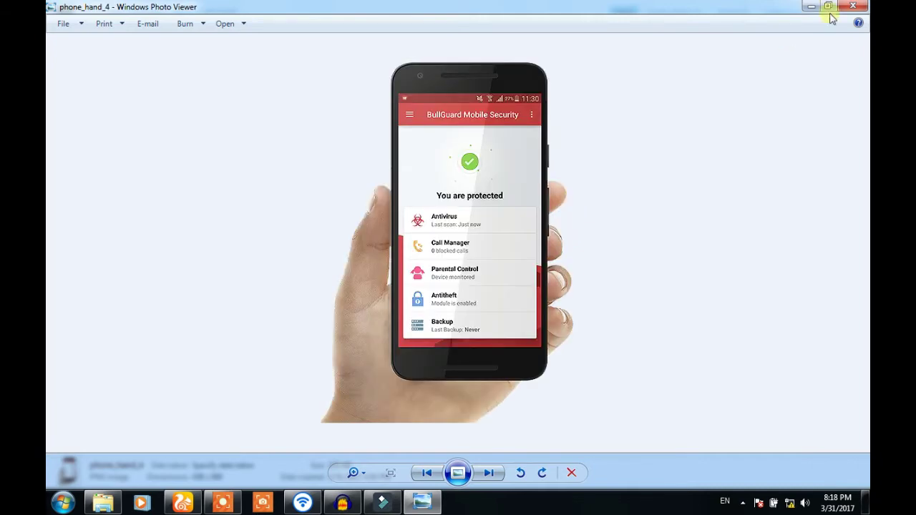
pyautogui.click(852, 6)
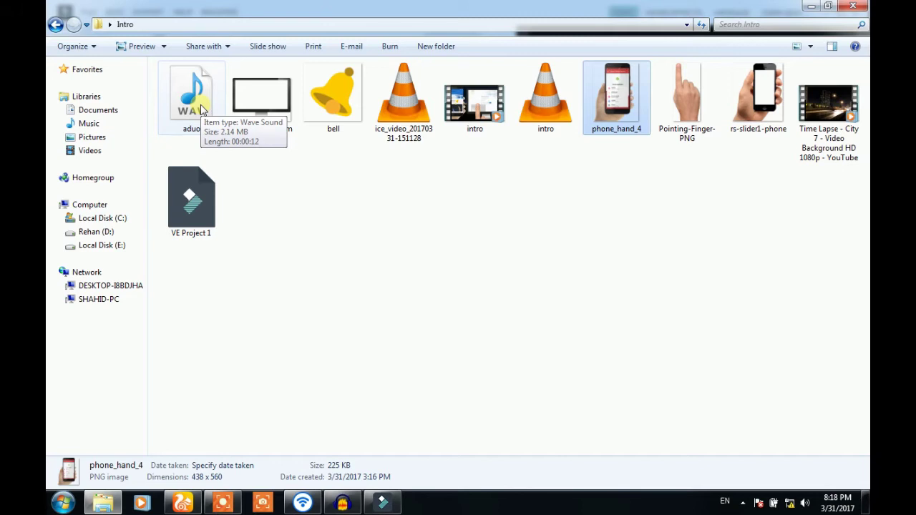
# - Play aduo.wav in Windows Media Player, close it, and switch to Audacity
pyautogui.click(202, 110)
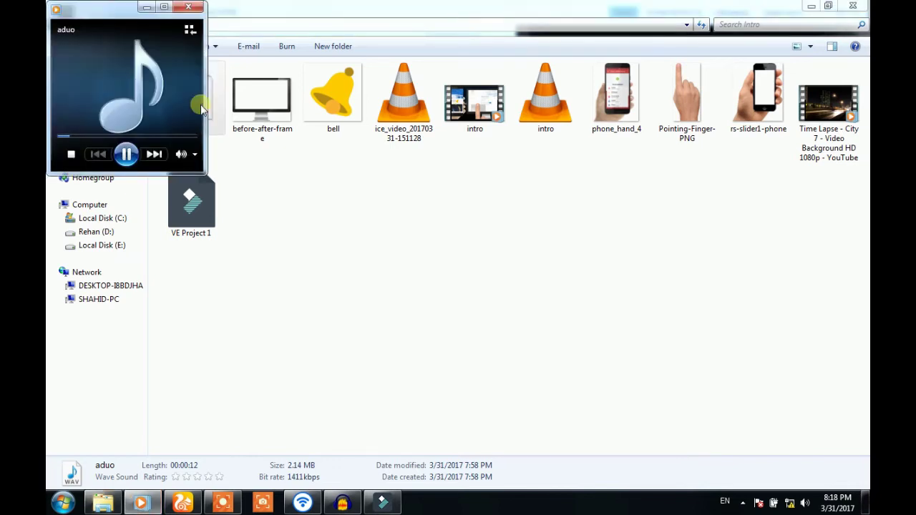
pyautogui.click(190, 8)
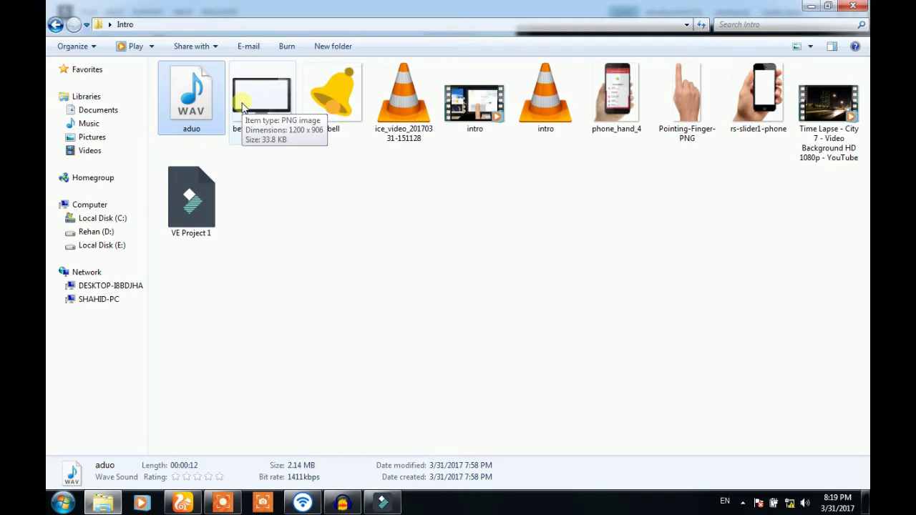
pyautogui.click(342, 503)
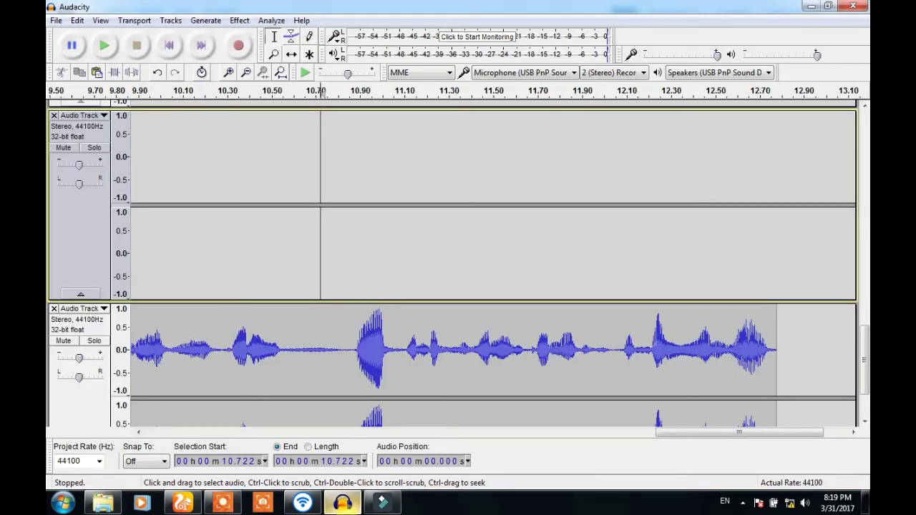
# - Minimize Audacity to reveal the Intro folder in Explorer
pyautogui.click(811, 7)
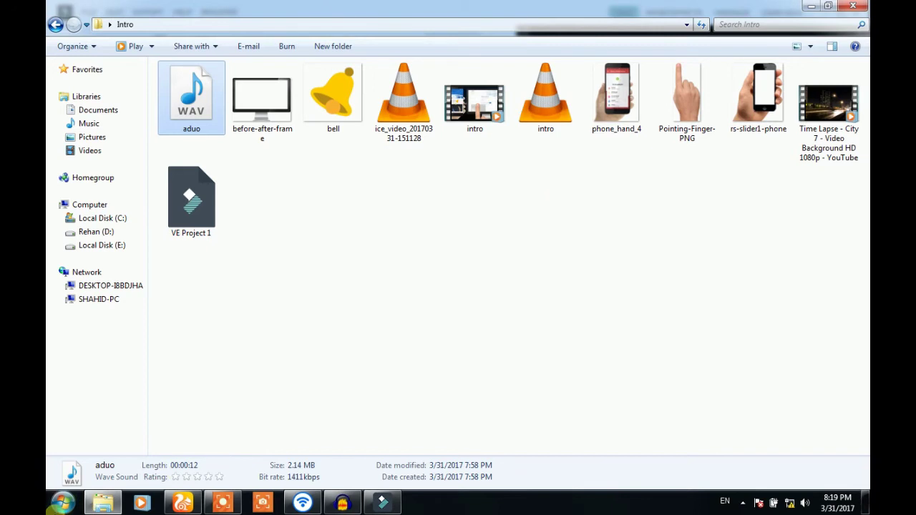
pyautogui.click(54, 507)
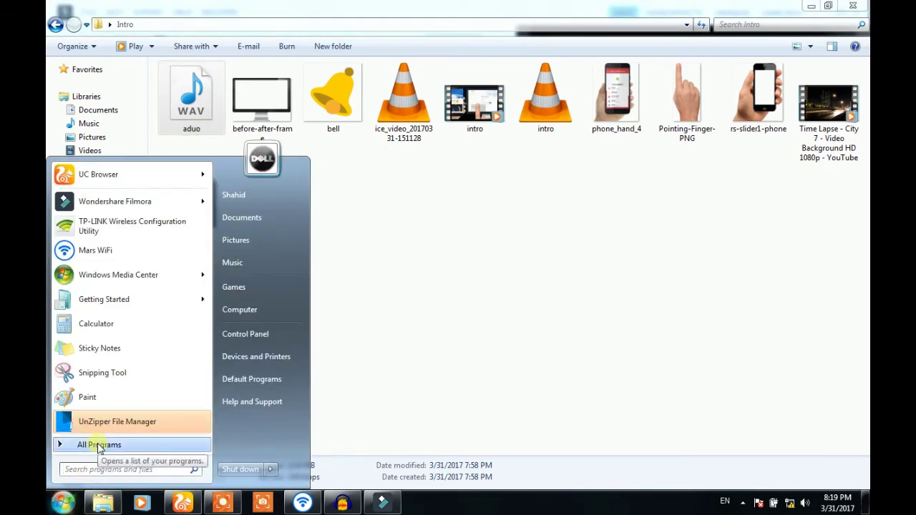
pyautogui.click(99, 445)
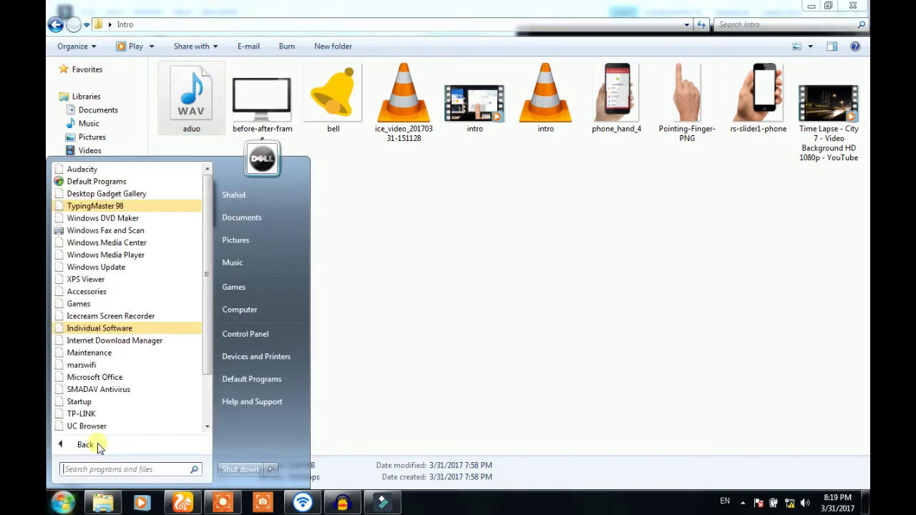
pyautogui.click(133, 292)
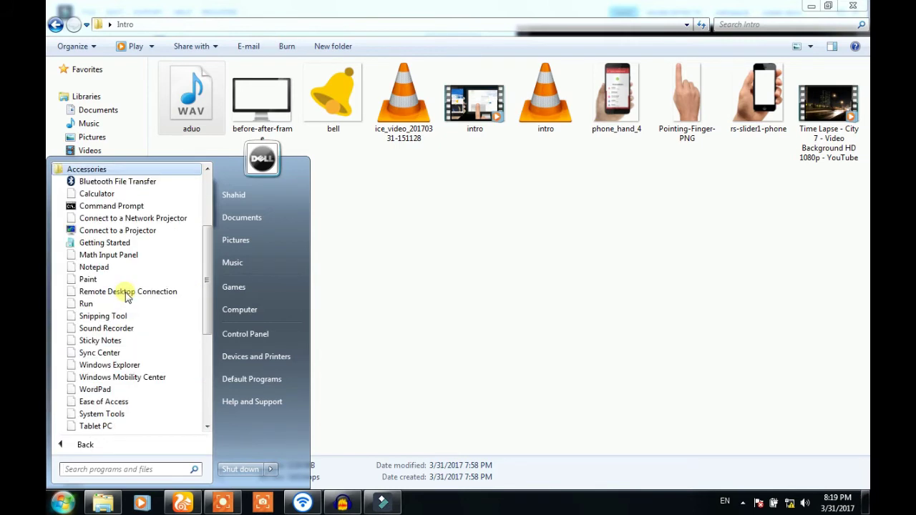
pyautogui.click(128, 329)
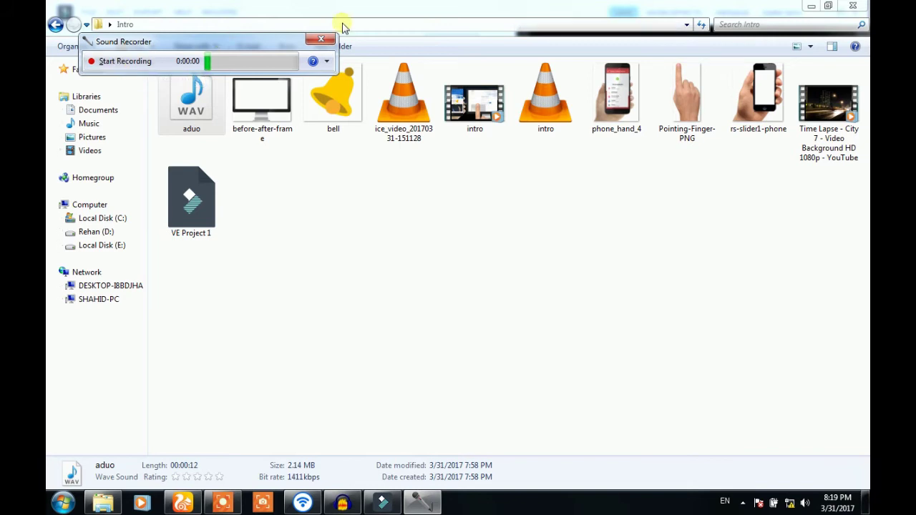
pyautogui.click(322, 38)
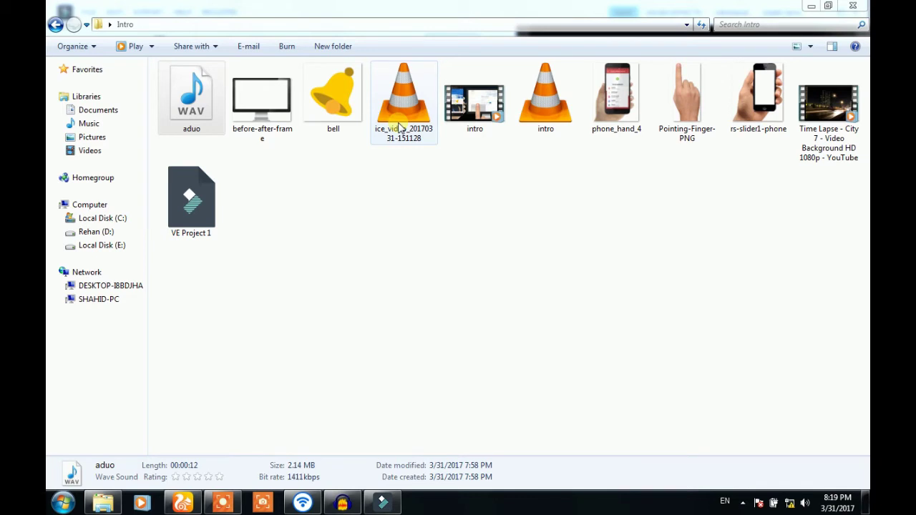
pyautogui.click(823, 126)
# - Open the Time Lapse - City 7 video with VLC media player
pyautogui.rightClick(823, 126)
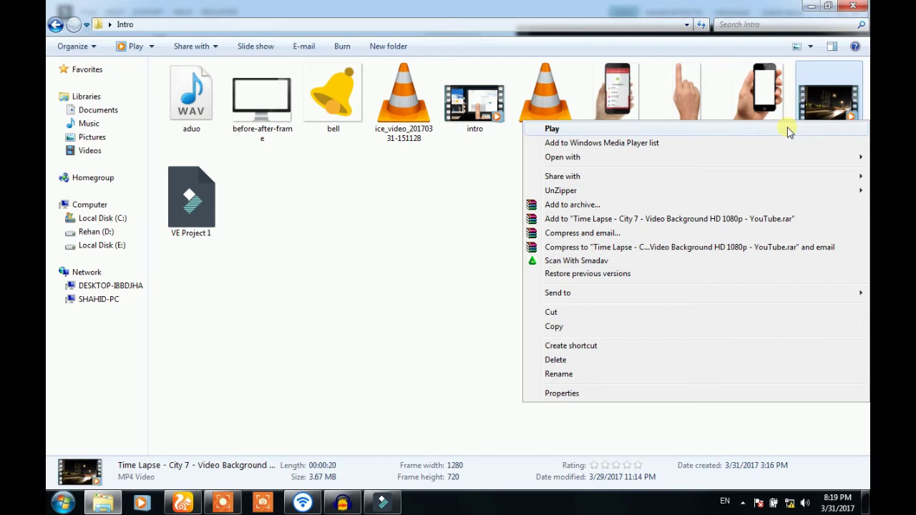
pyautogui.moveTo(800, 165)
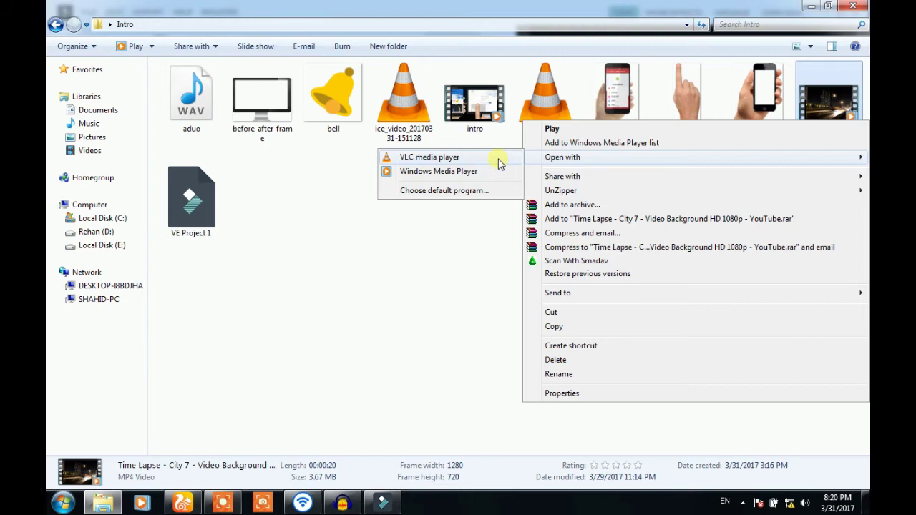
pyautogui.click(499, 163)
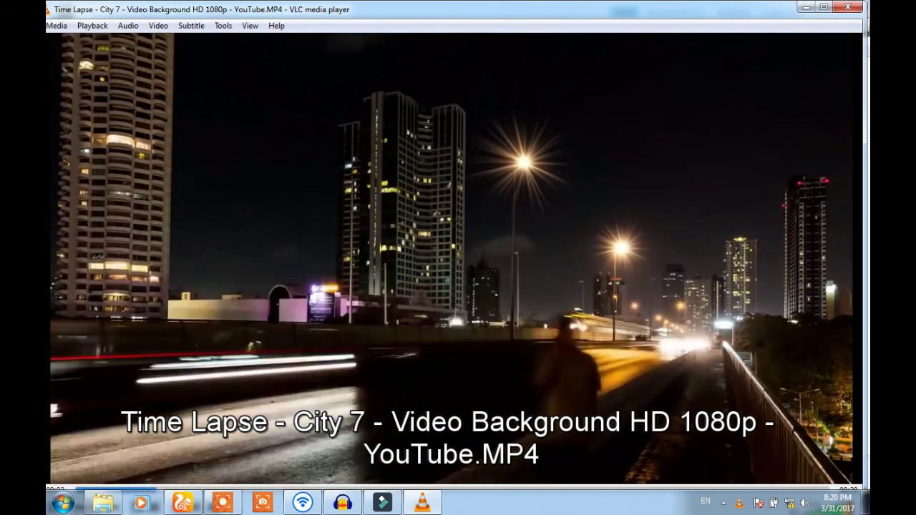
# - Quit VLC with Alt+F4 to stop the city time-lapse playback
pyautogui.hotkey('alt', 'F4')
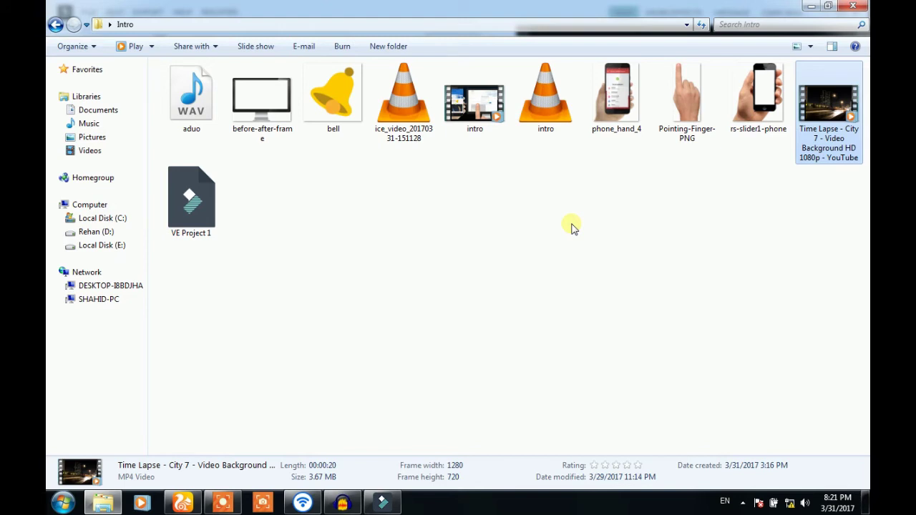
pyautogui.click(552, 100)
pyautogui.rightClick(550, 99)
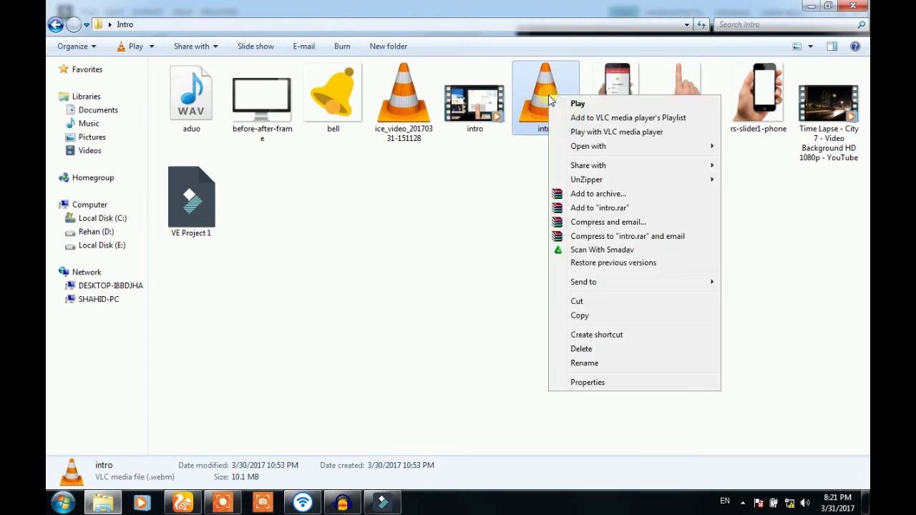
pyautogui.moveTo(623, 170)
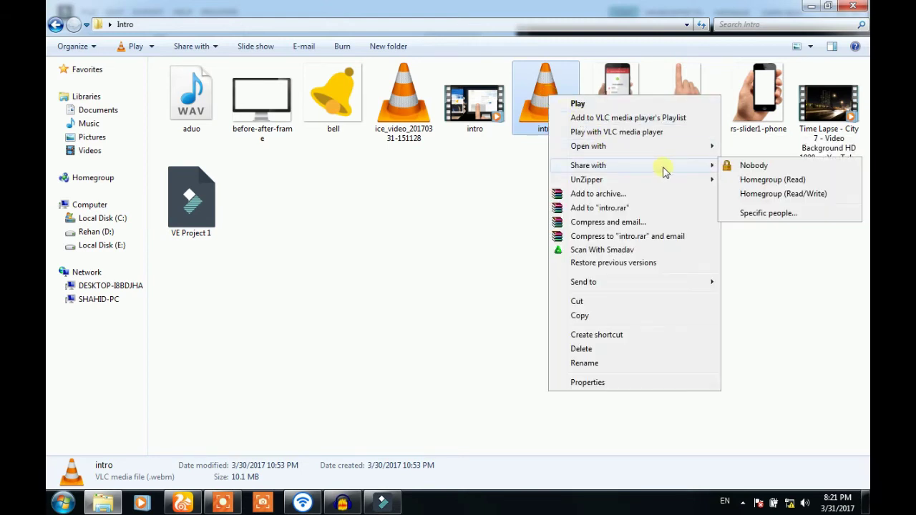
pyautogui.moveTo(650, 149)
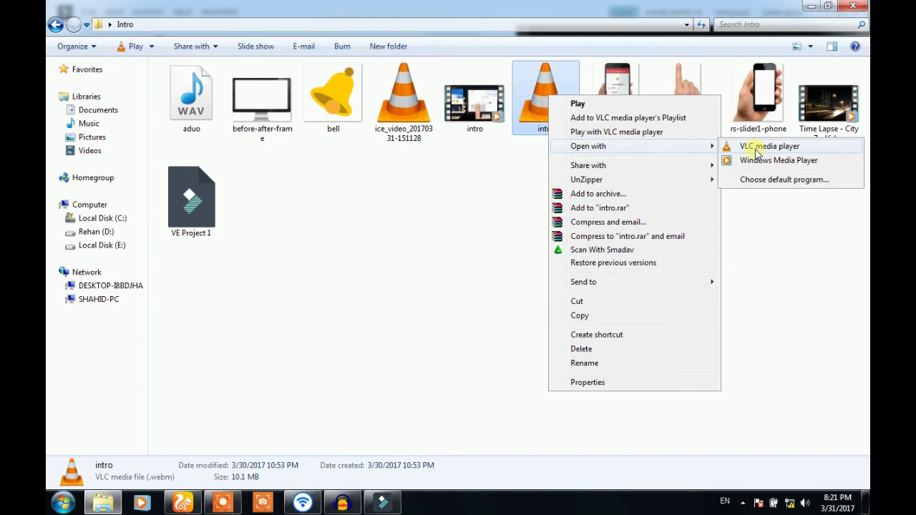
pyautogui.click(756, 146)
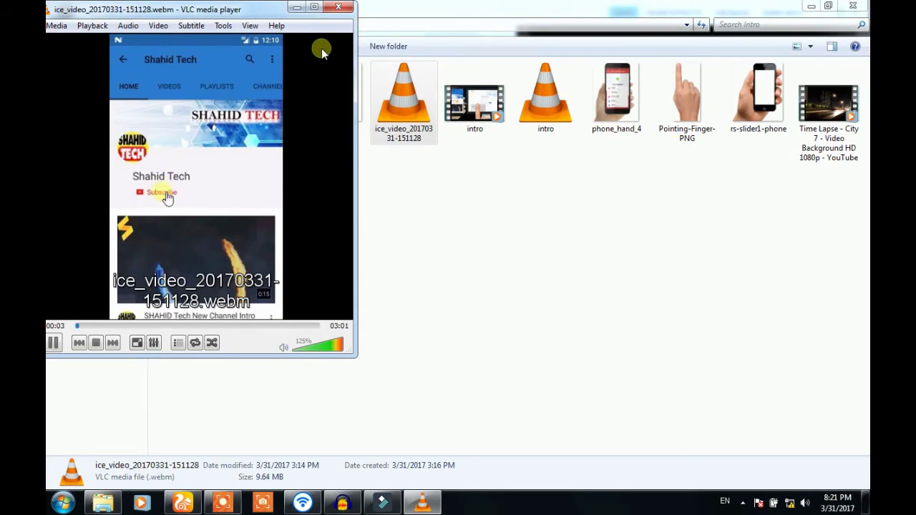
pyautogui.click(341, 8)
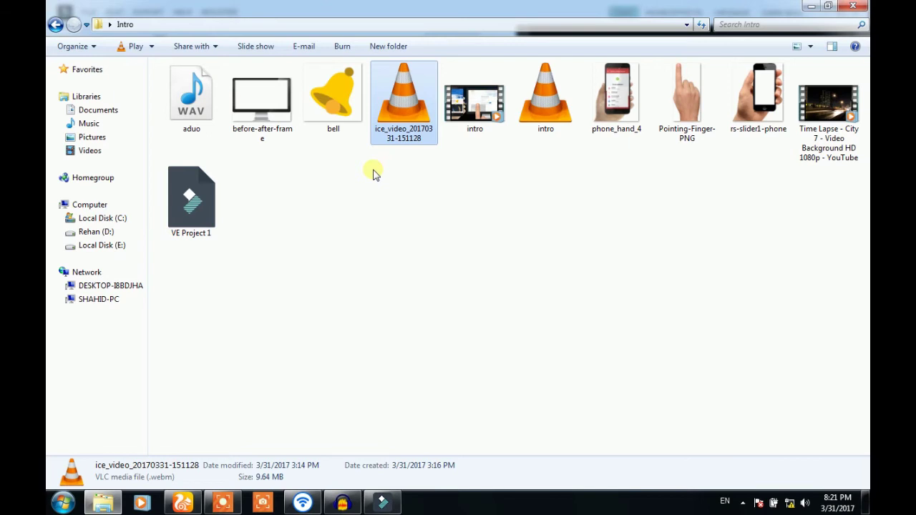
# - Return to Filmora and check the city background, intro and monitor-frame clips on the timeline
pyautogui.click(382, 502)
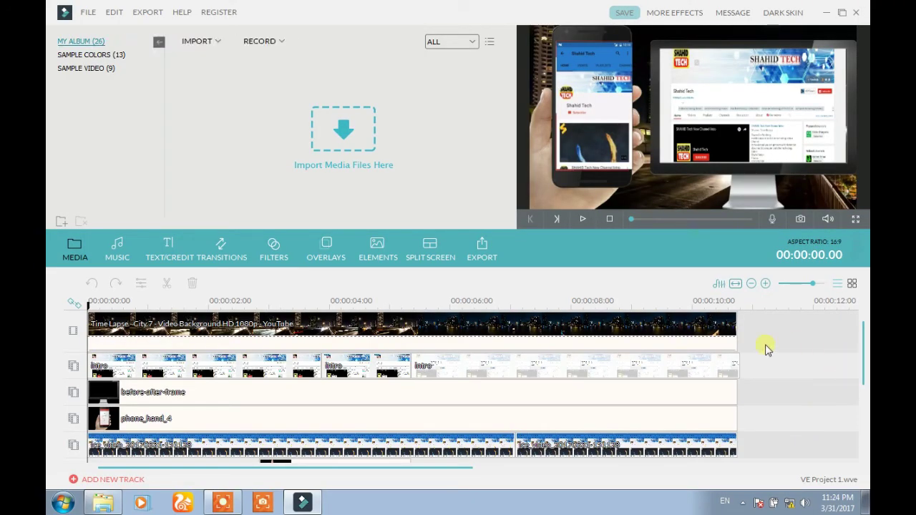
pyautogui.click(725, 334)
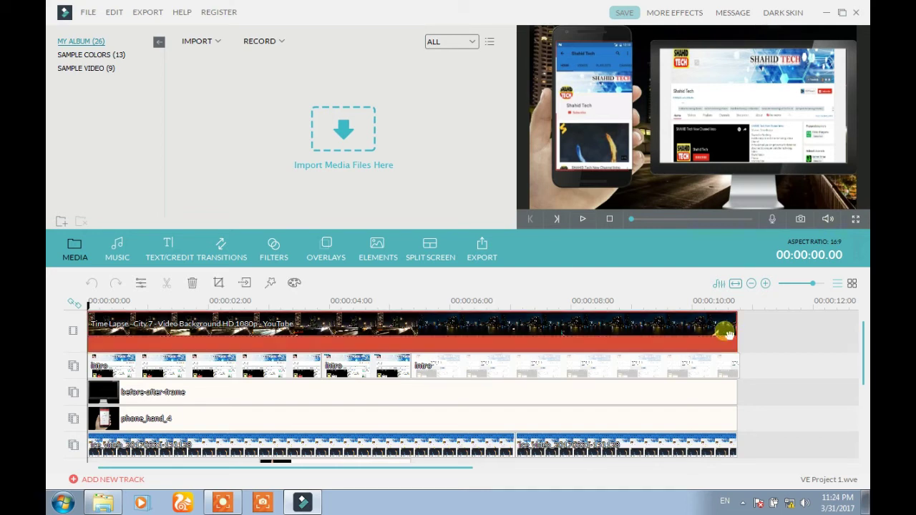
pyautogui.click(639, 363)
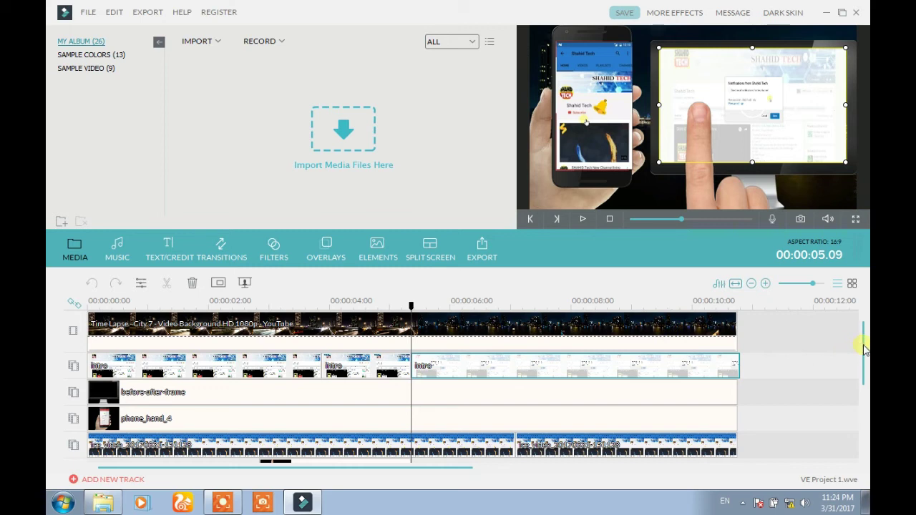
pyautogui.moveTo(864, 349); pyautogui.dragTo(864, 362)
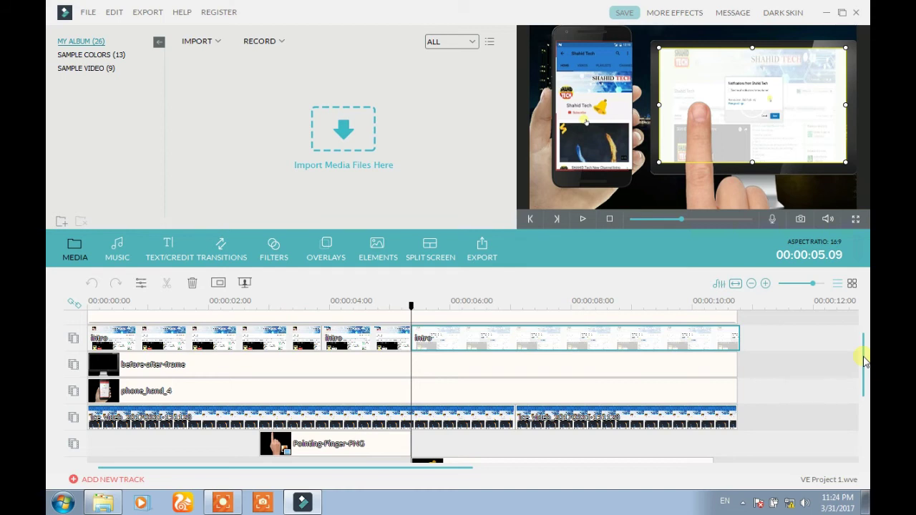
pyautogui.click(675, 366)
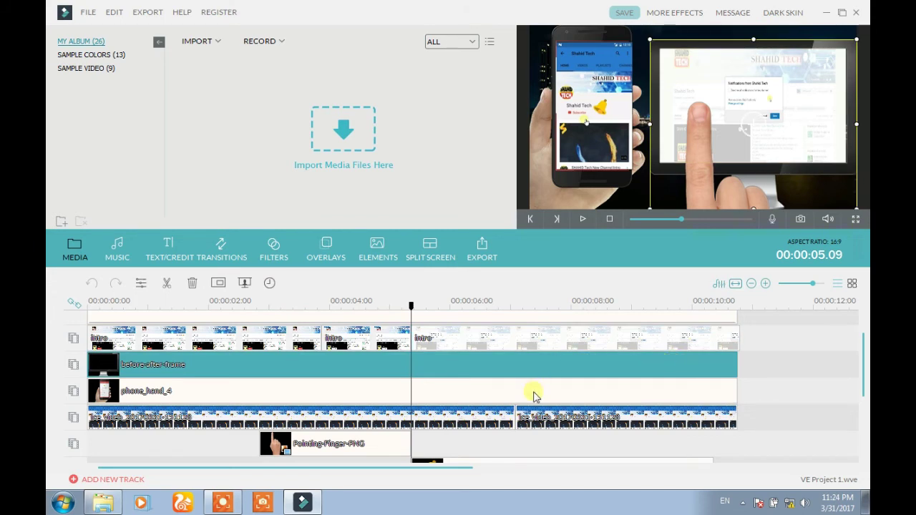
# - Resize the screen-recording clip in the preview to fill the phone_hand_4 screen
pyautogui.click(382, 387)
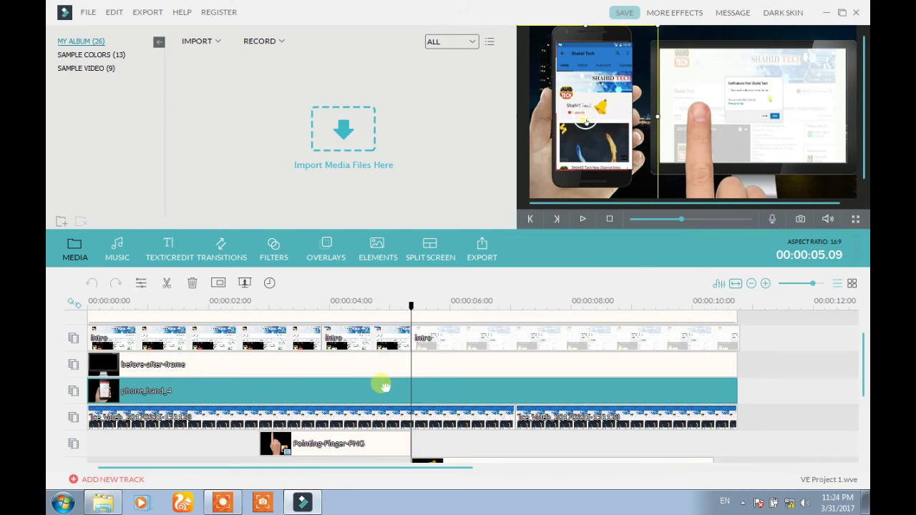
pyautogui.click(394, 424)
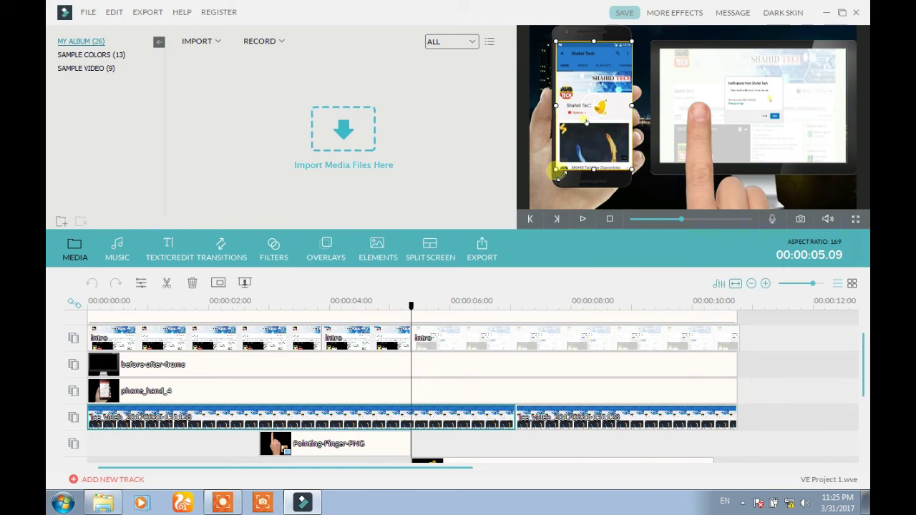
pyautogui.moveTo(558, 171)
pyautogui.mouseDown()
pyautogui.moveTo(542, 197)
pyautogui.moveTo(555, 170)
pyautogui.mouseUp()
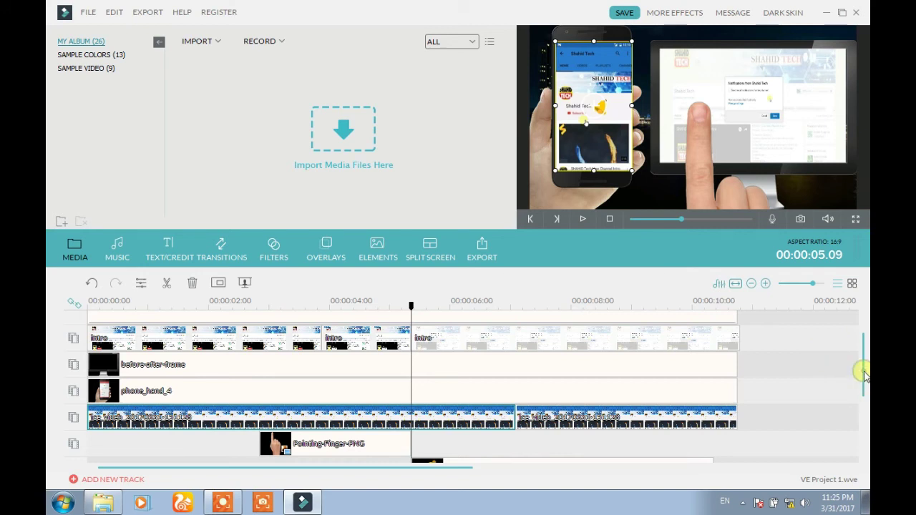
pyautogui.moveTo(864, 372); pyautogui.dragTo(864, 409)
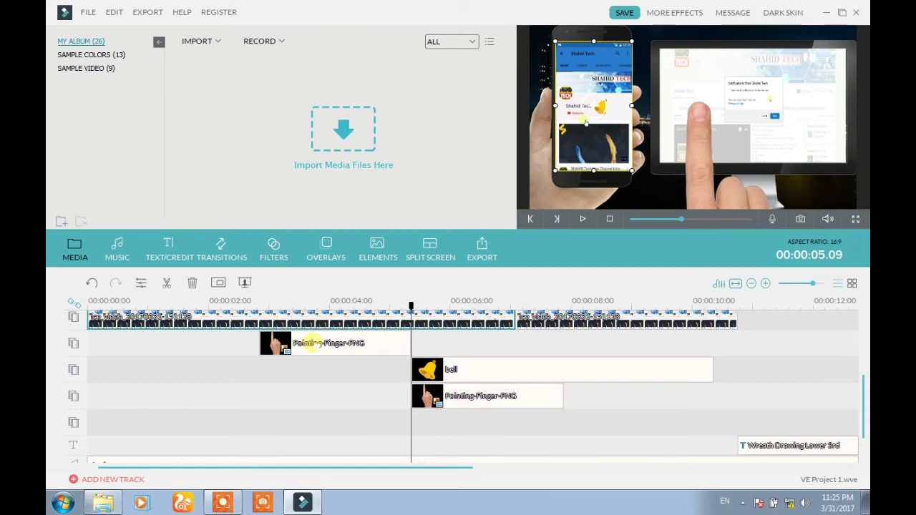
pyautogui.click(313, 343)
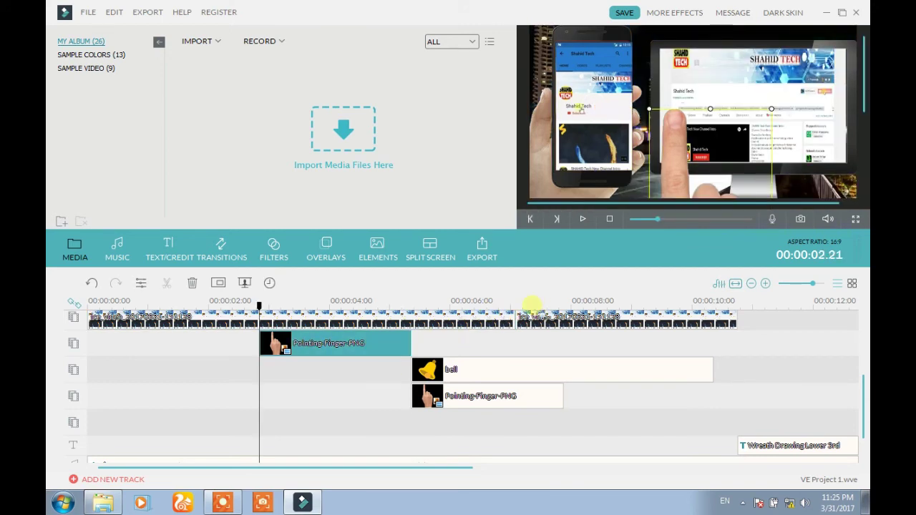
# - Apply the 'Move to upper' motion to the first Pointing-Finger-PNG clip and play it back
pyautogui.doubleClick(355, 351)
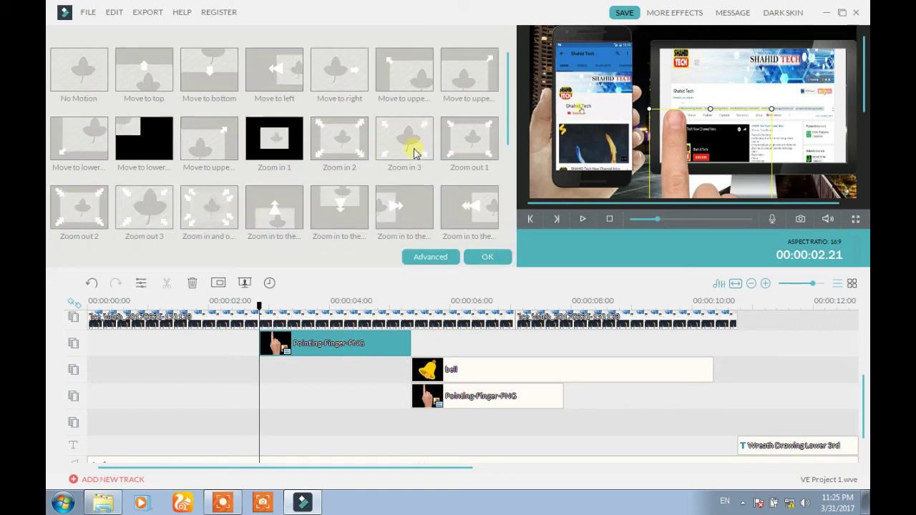
pyautogui.doubleClick(215, 153)
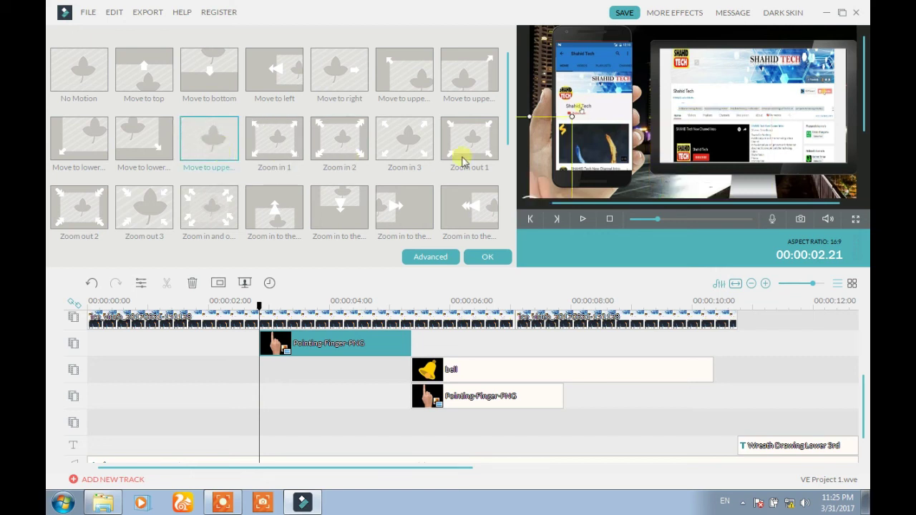
pyautogui.click(581, 222)
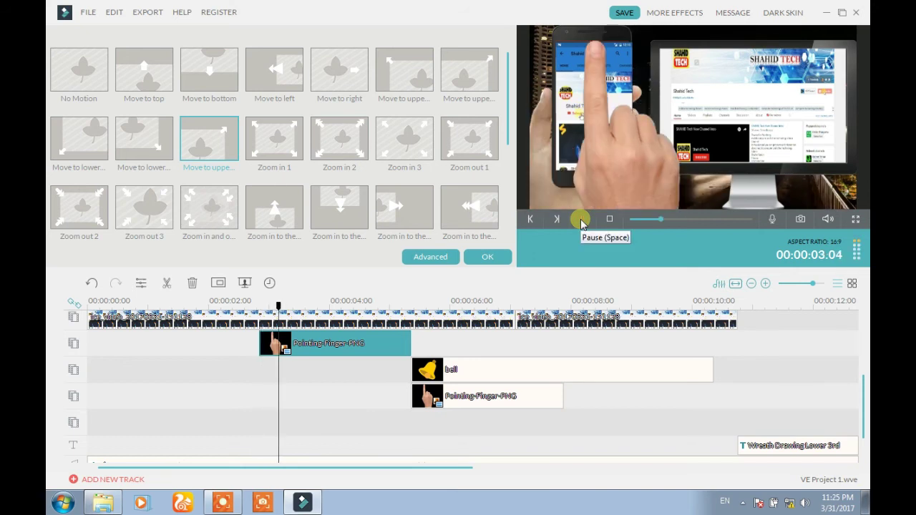
pyautogui.click(580, 220)
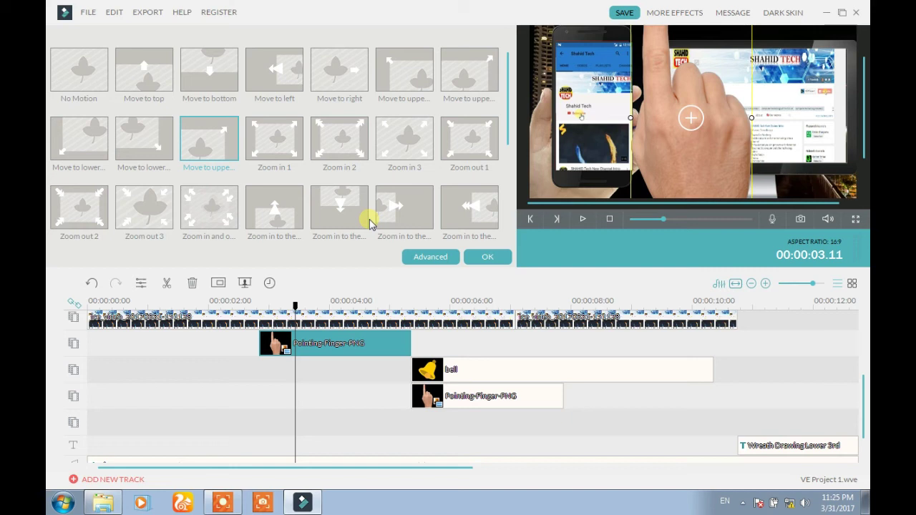
pyautogui.click(456, 374)
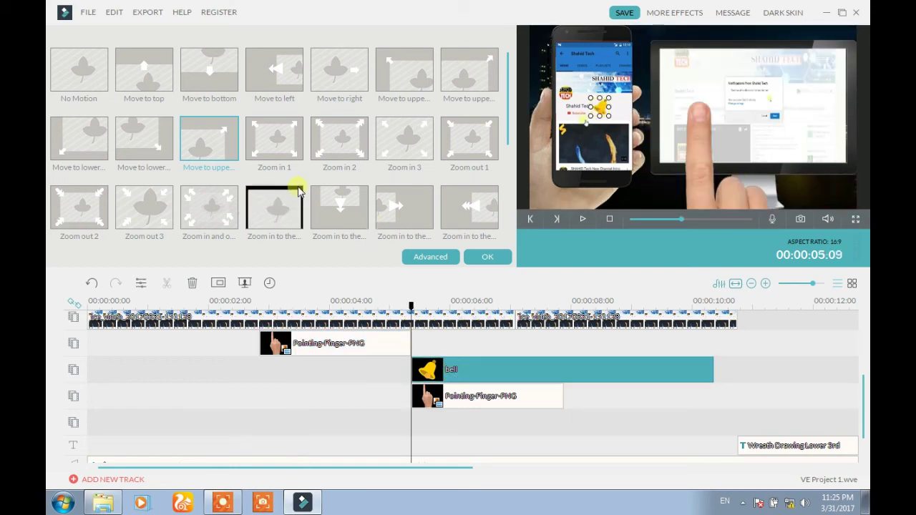
# - Apply a zoom-in motion preset to the bell overlay and preview it
pyautogui.click(339, 209)
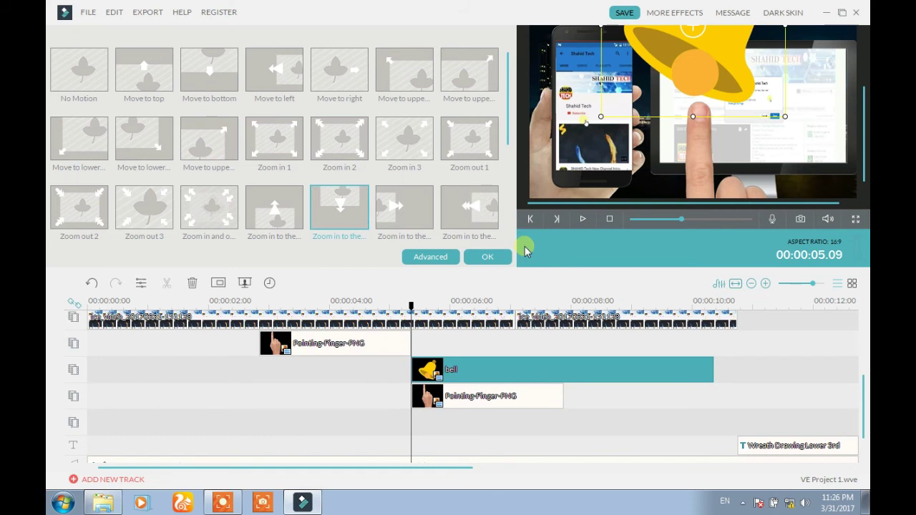
pyautogui.click(584, 222)
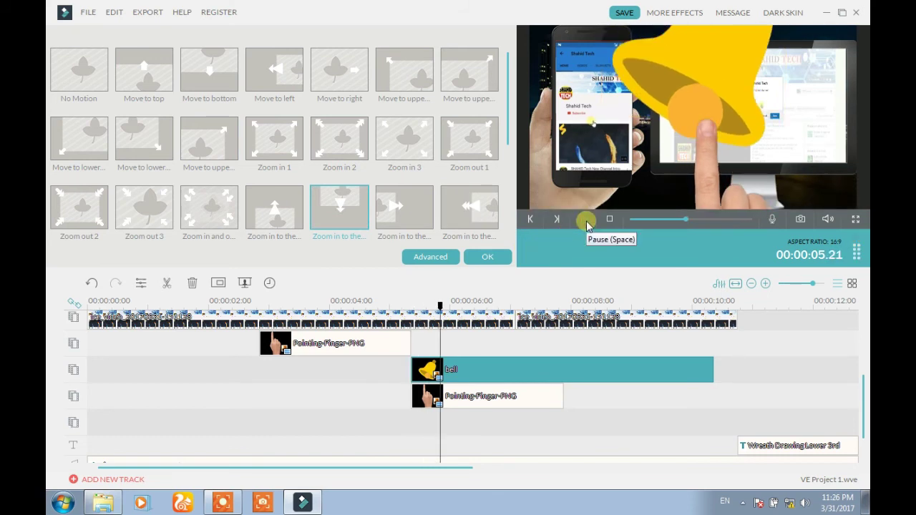
pyautogui.click(586, 222)
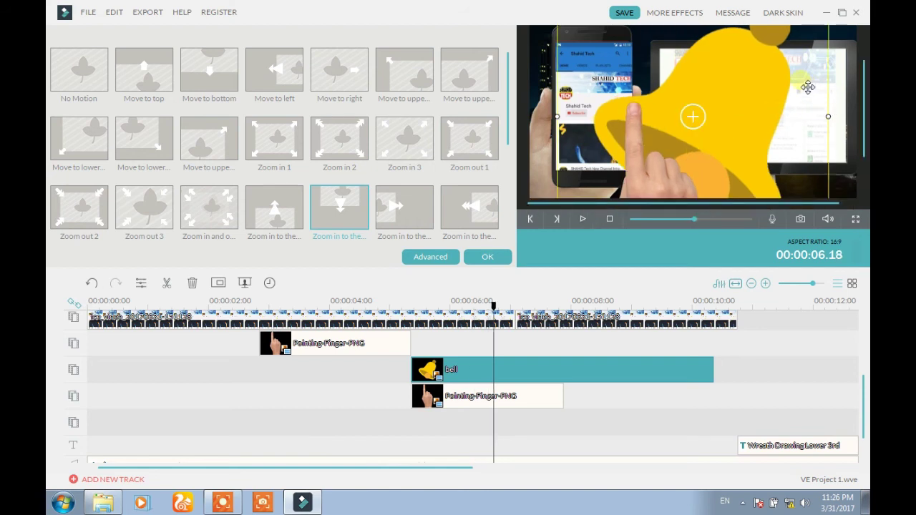
# - Rotate the bell and shrink it into a small icon on the phone screen
pyautogui.moveTo(808, 87); pyautogui.dragTo(812, 53)
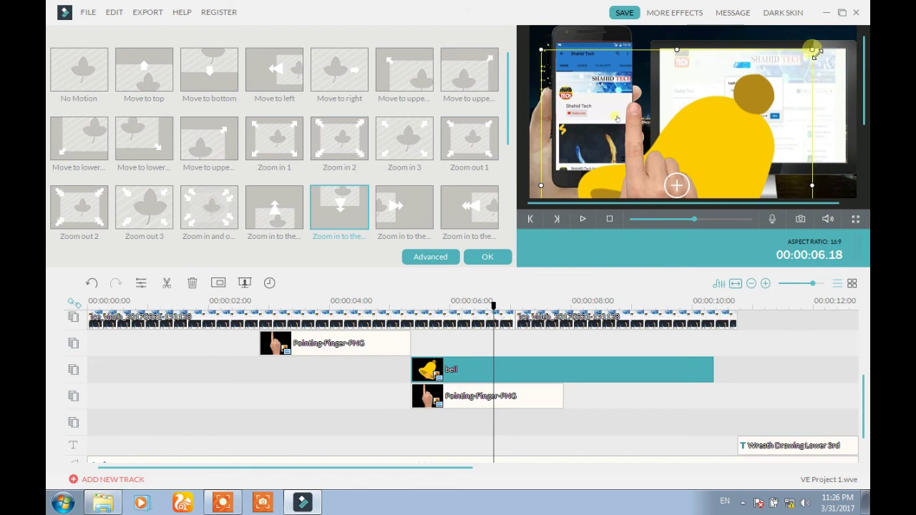
pyautogui.moveTo(814, 51)
pyautogui.mouseDown()
pyautogui.moveTo(702, 169)
pyautogui.moveTo(713, 50)
pyautogui.mouseUp()
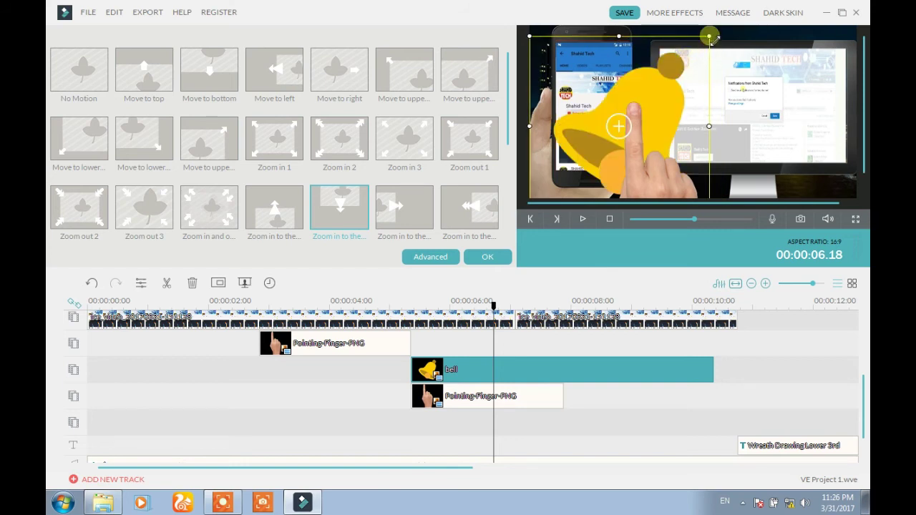
pyautogui.moveTo(713, 50)
pyautogui.mouseDown()
pyautogui.moveTo(691, 155)
pyautogui.moveTo(570, 205)
pyautogui.mouseUp()
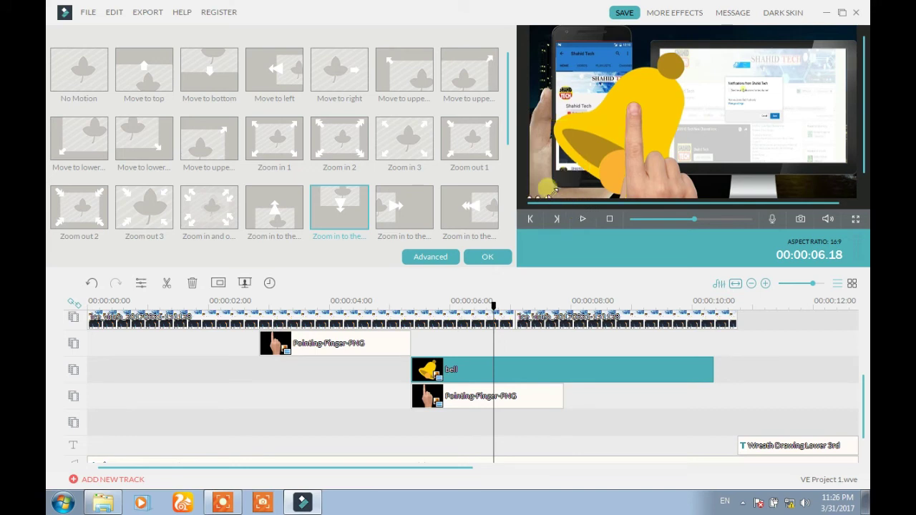
pyautogui.moveTo(571, 206)
pyautogui.mouseDown()
pyautogui.moveTo(562, 185)
pyautogui.moveTo(616, 100)
pyautogui.mouseUp()
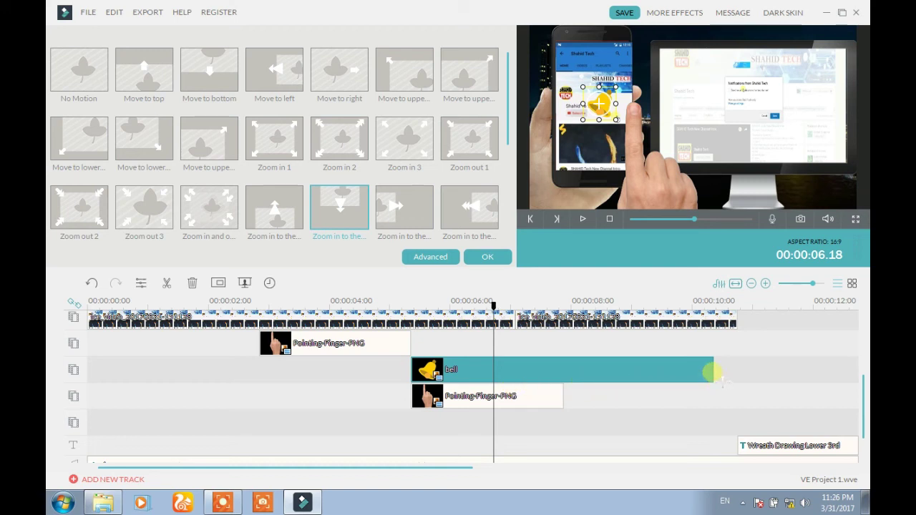
pyautogui.click(532, 407)
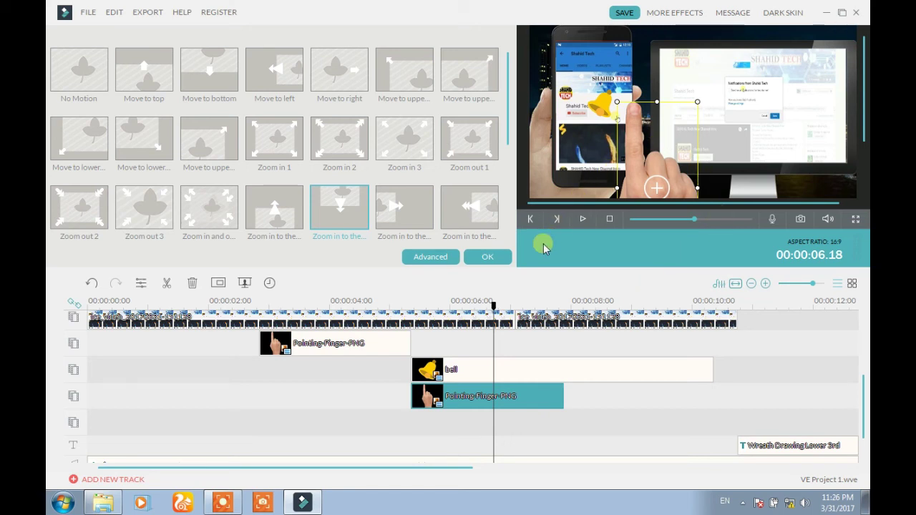
pyautogui.moveTo(494, 306); pyautogui.dragTo(414, 307)
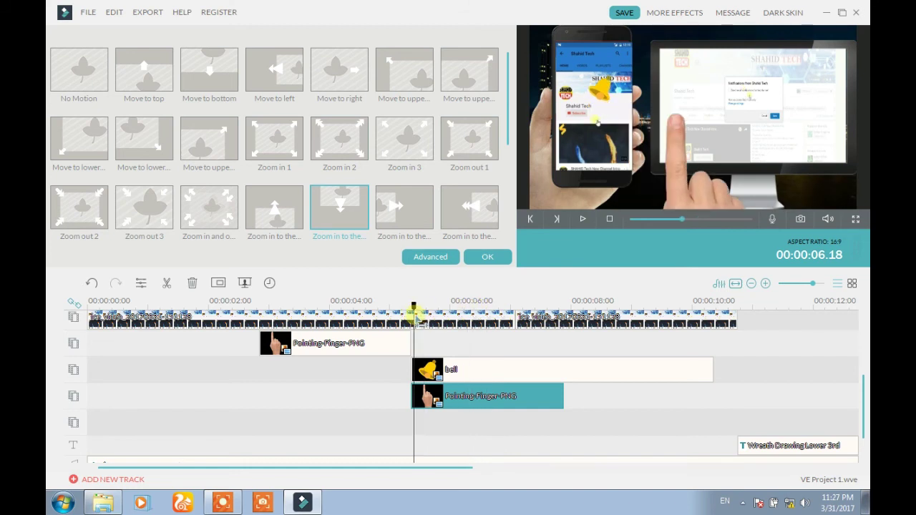
pyautogui.click(583, 222)
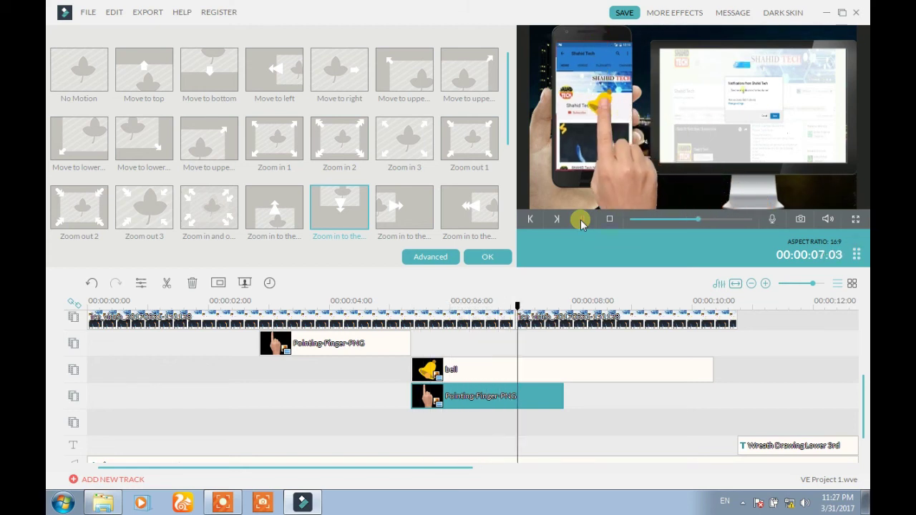
pyautogui.click(580, 219)
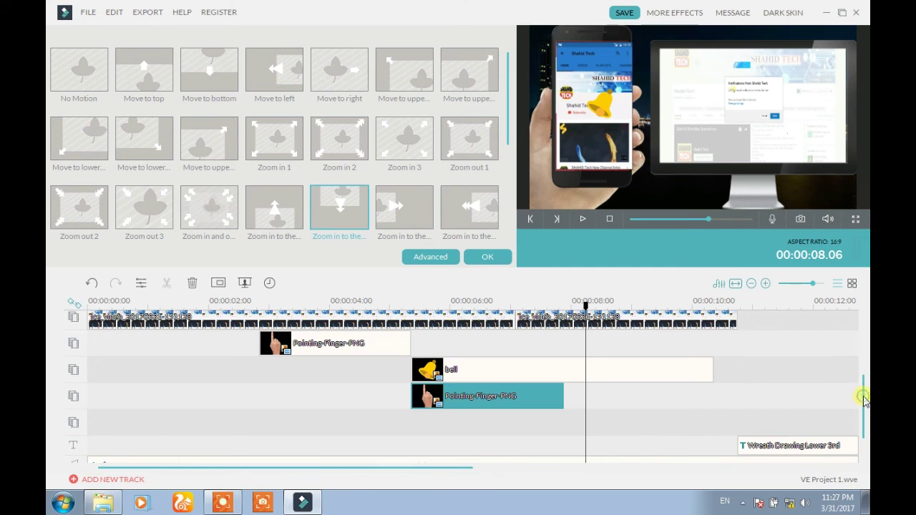
pyautogui.moveTo(863, 398); pyautogui.dragTo(865, 423)
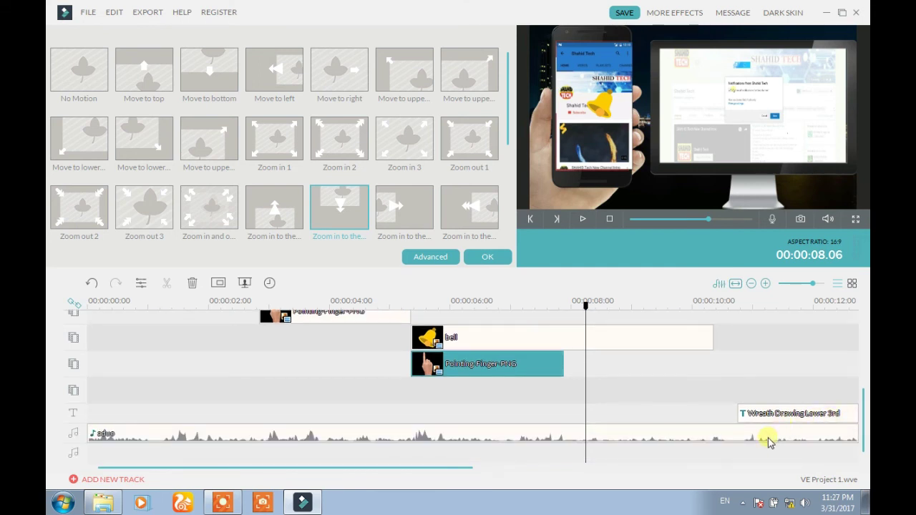
# - Look at the audio clip's settings and the import options, then dismiss both
pyautogui.click(768, 438)
pyautogui.click(488, 257)
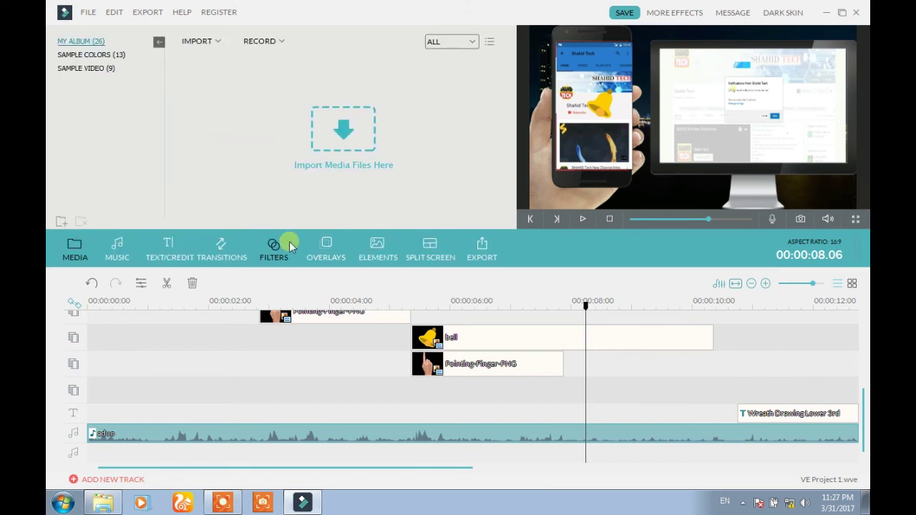
pyautogui.click(214, 43)
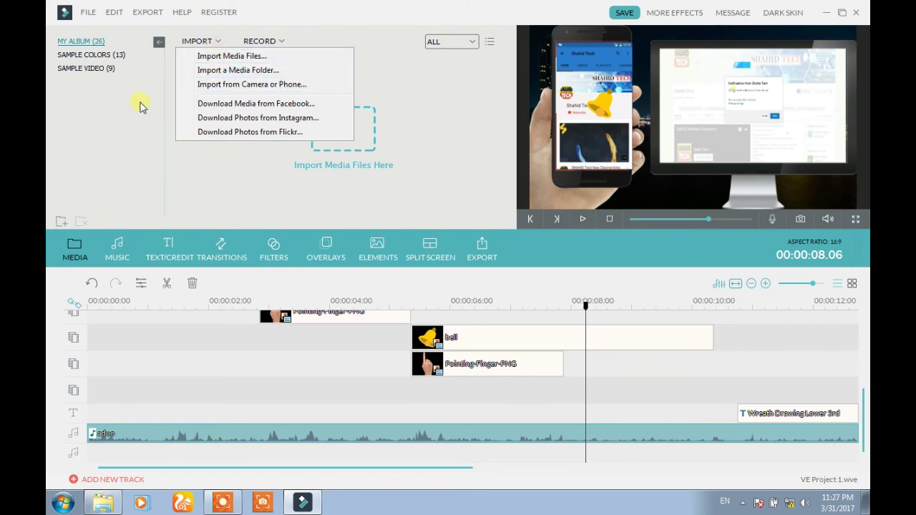
pyautogui.click(160, 111)
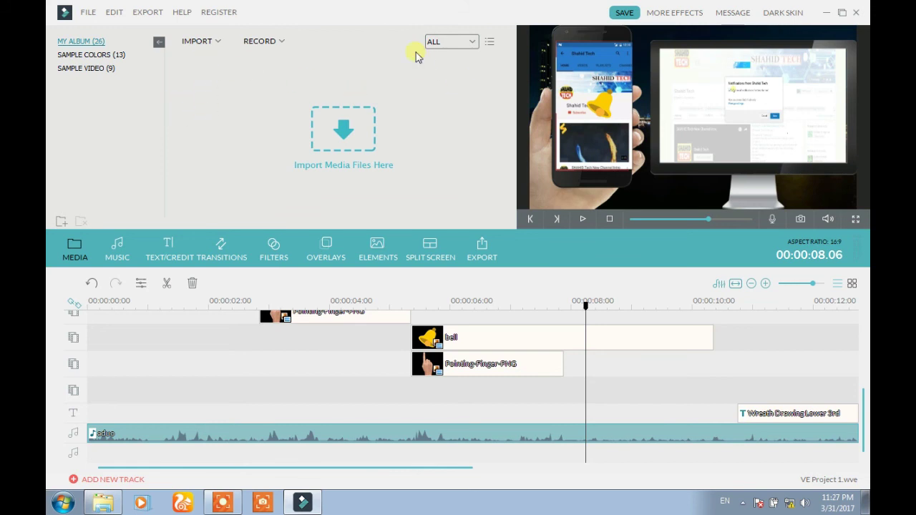
# - Open the voiceover recorder from the Record options and close it without recording
pyautogui.click(283, 44)
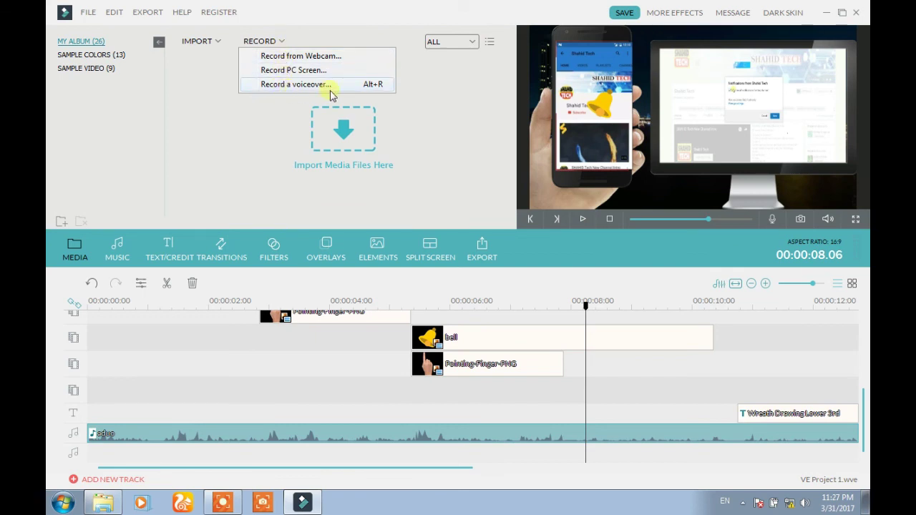
pyautogui.doubleClick(431, 136)
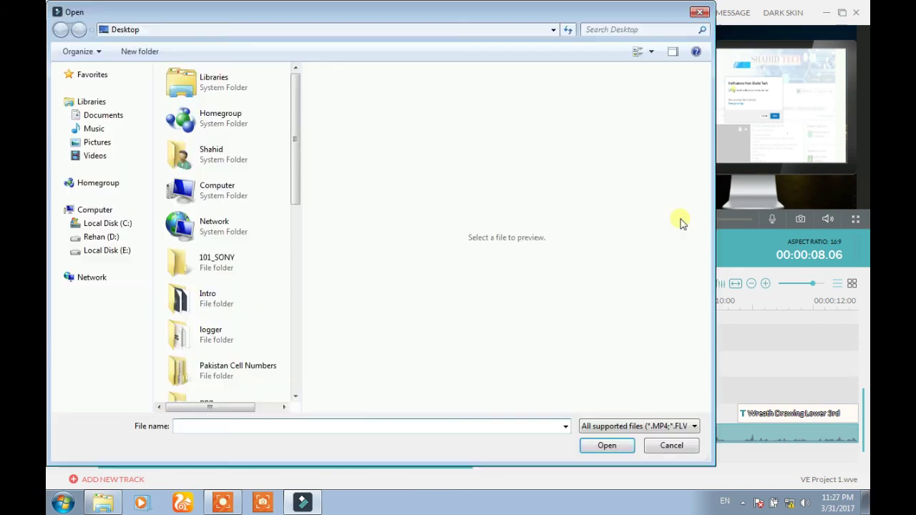
pyautogui.click(700, 12)
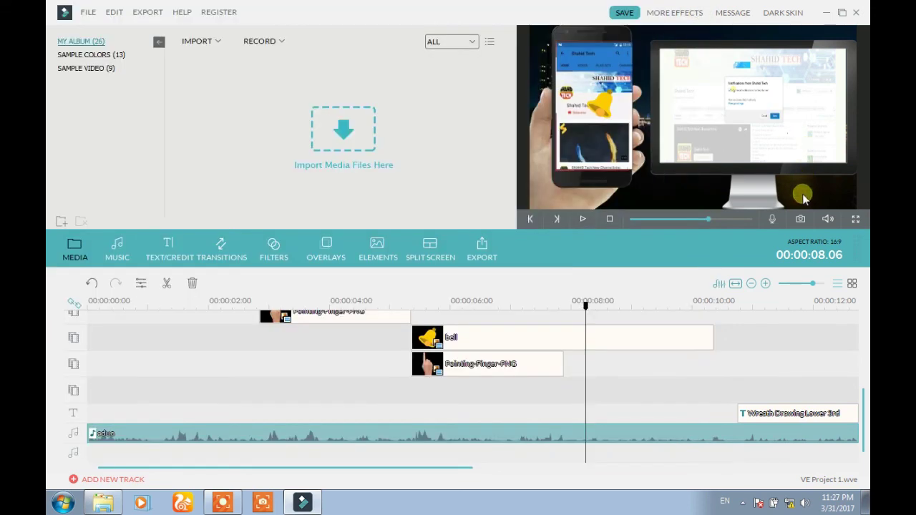
pyautogui.click(775, 222)
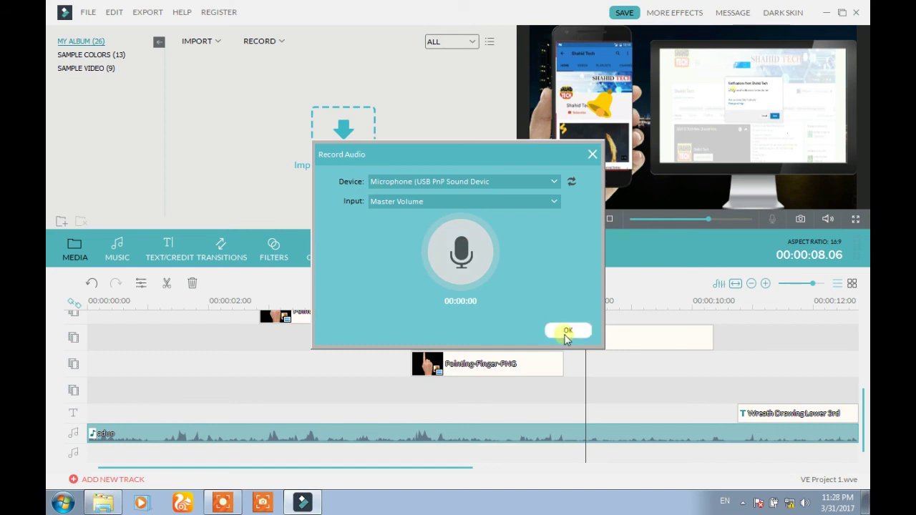
pyautogui.click(566, 333)
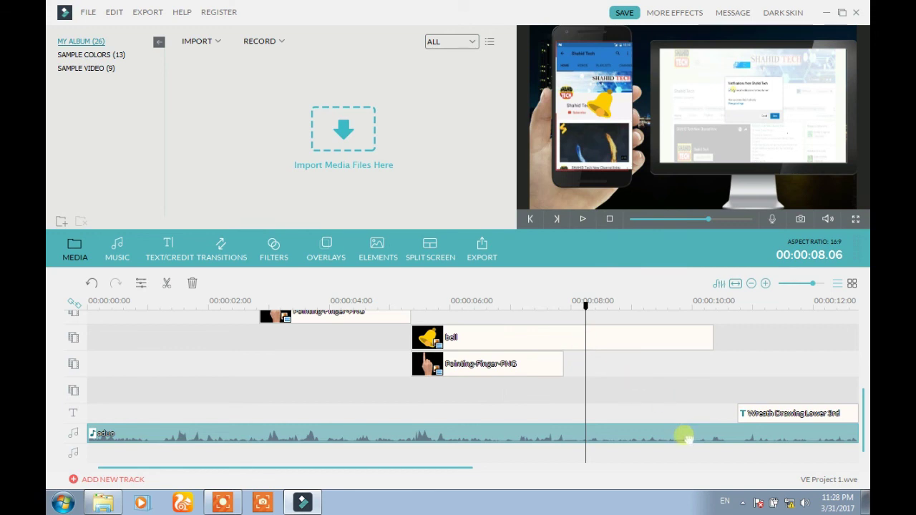
pyautogui.moveTo(685, 435); pyautogui.dragTo(864, 436)
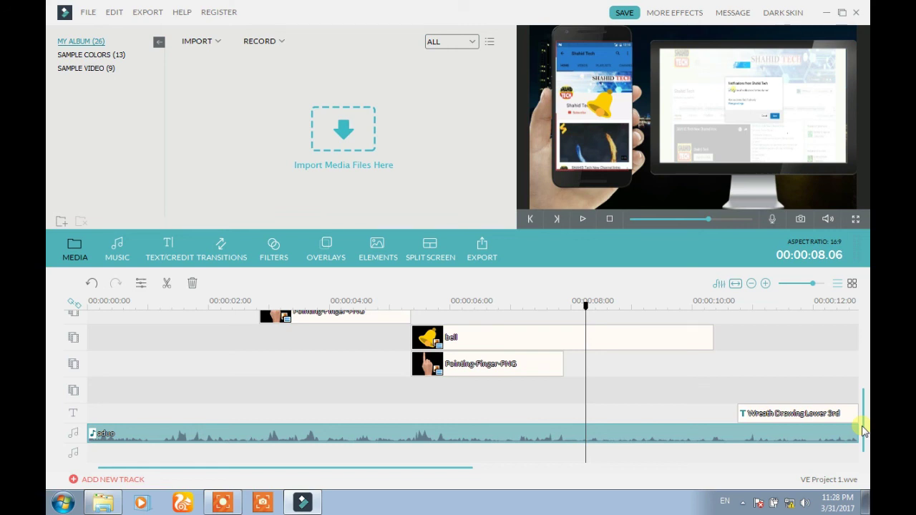
pyautogui.moveTo(507, 252); pyautogui.dragTo(472, 256)
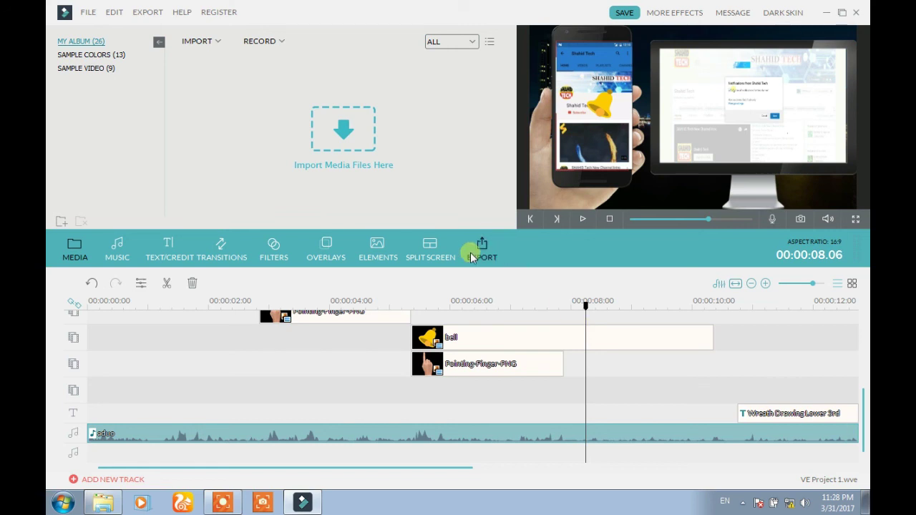
pyautogui.click(473, 257)
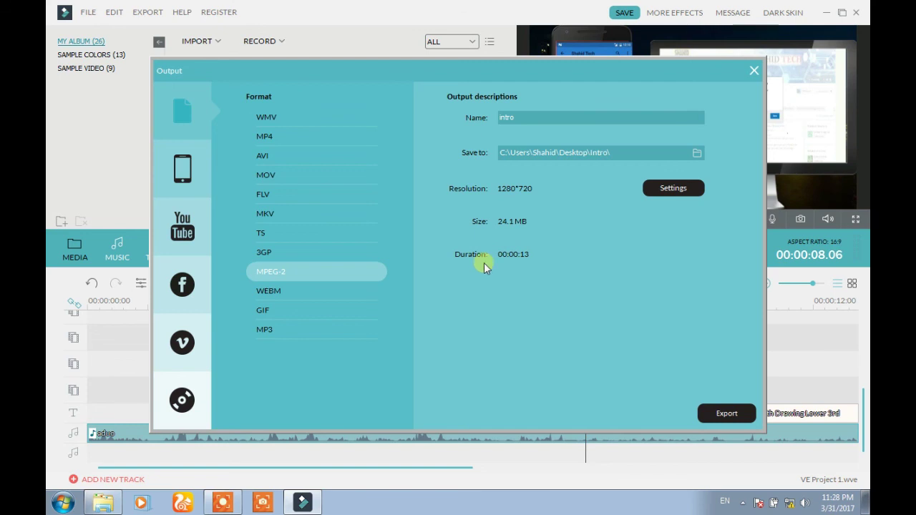
pyautogui.click(660, 185)
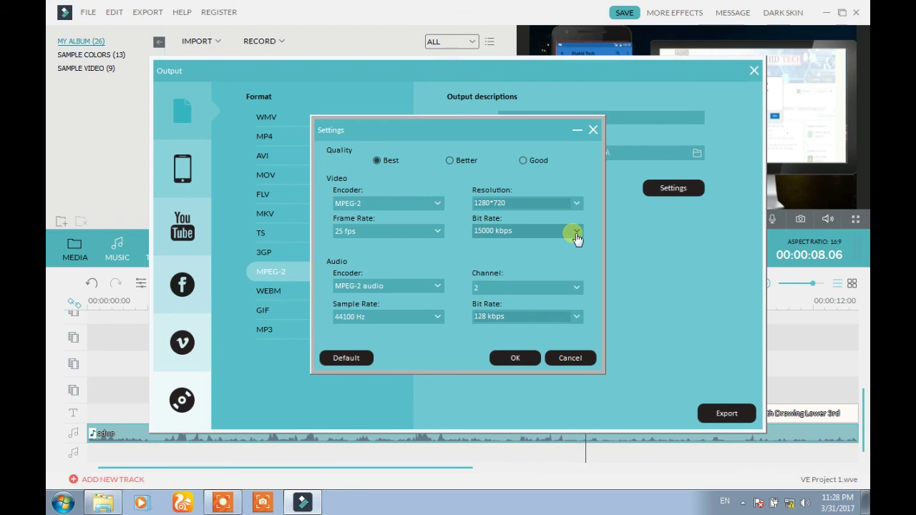
pyautogui.click(514, 362)
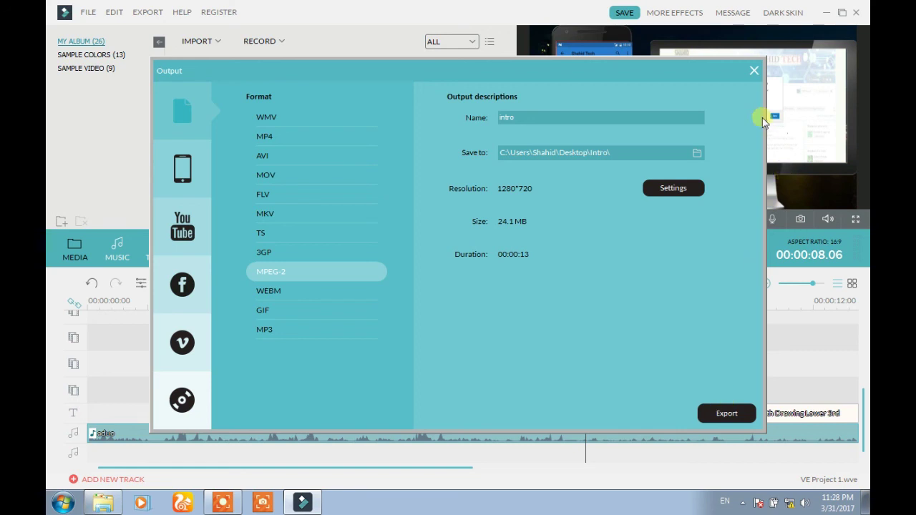
pyautogui.click(755, 73)
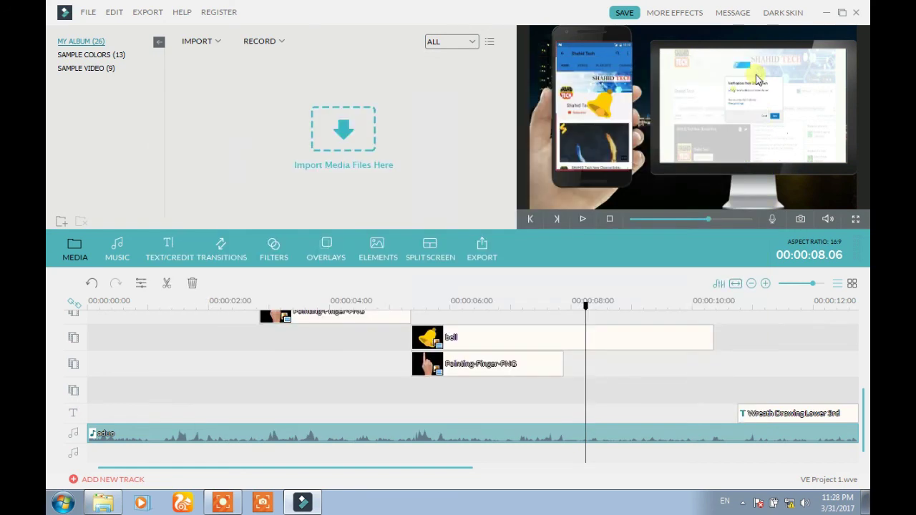